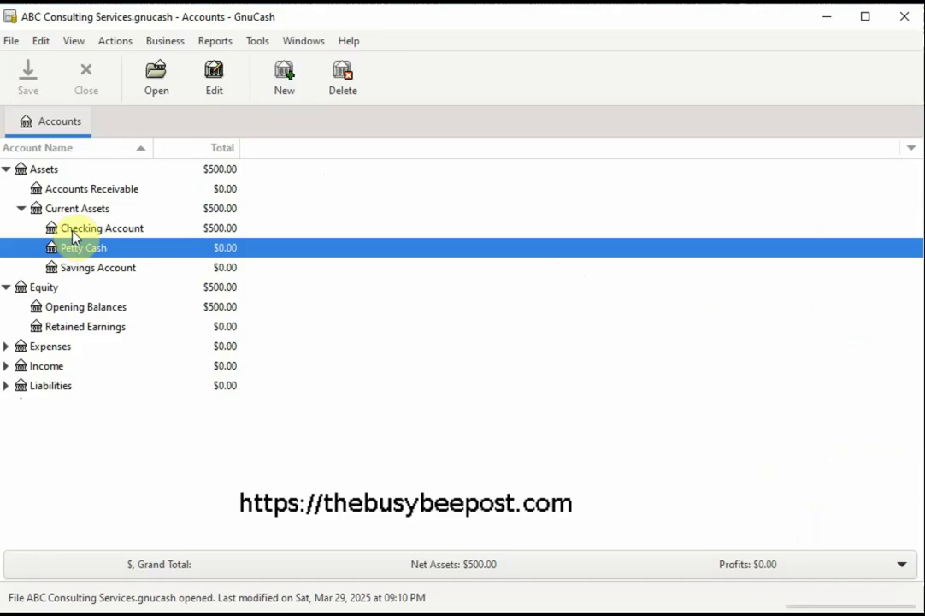
# Open the Checking Account register and start a 01/09/2025 transaction described 'Max Office Supplies'
pyautogui.doubleClick(73, 230)
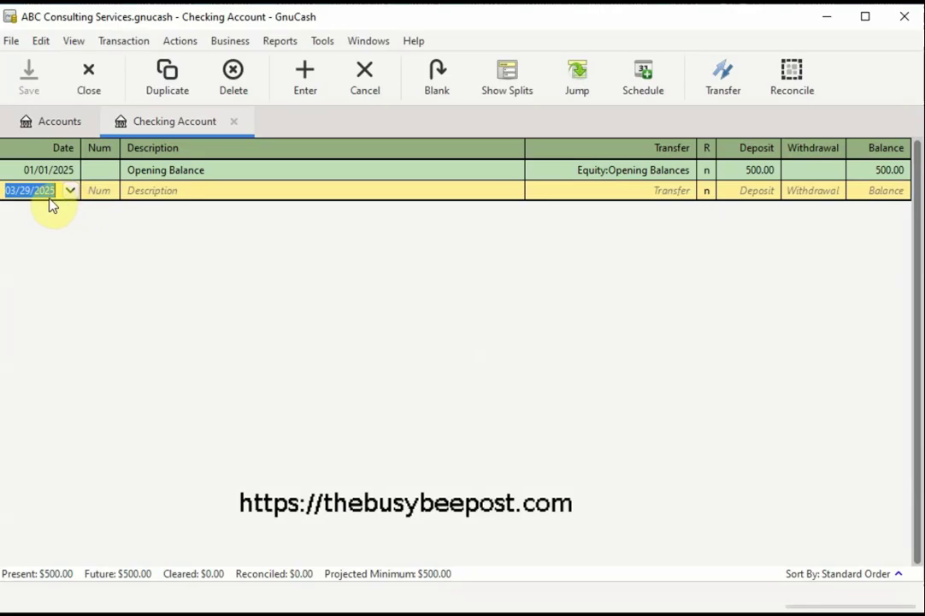
pyautogui.write('01/09/2025')
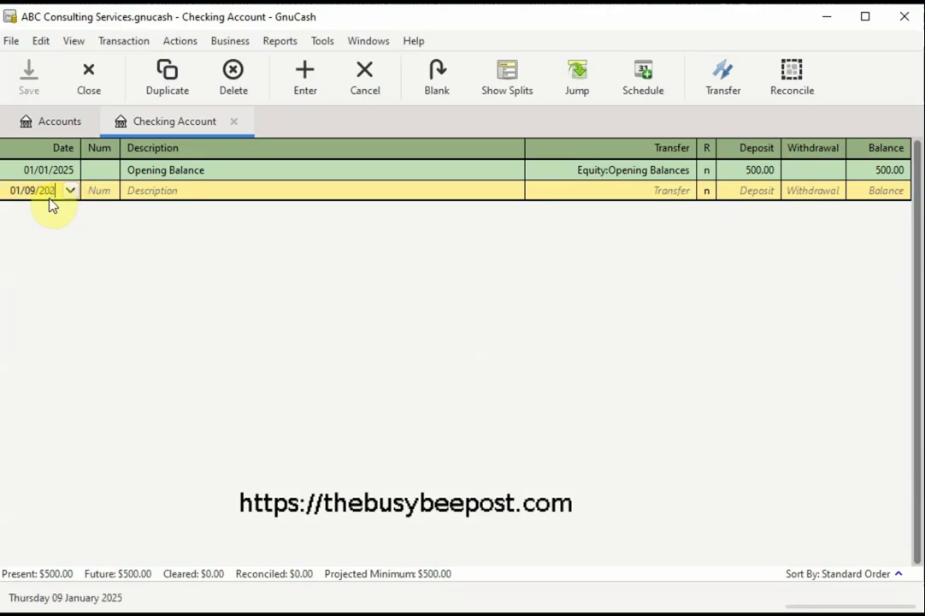
pyautogui.click(102, 192)
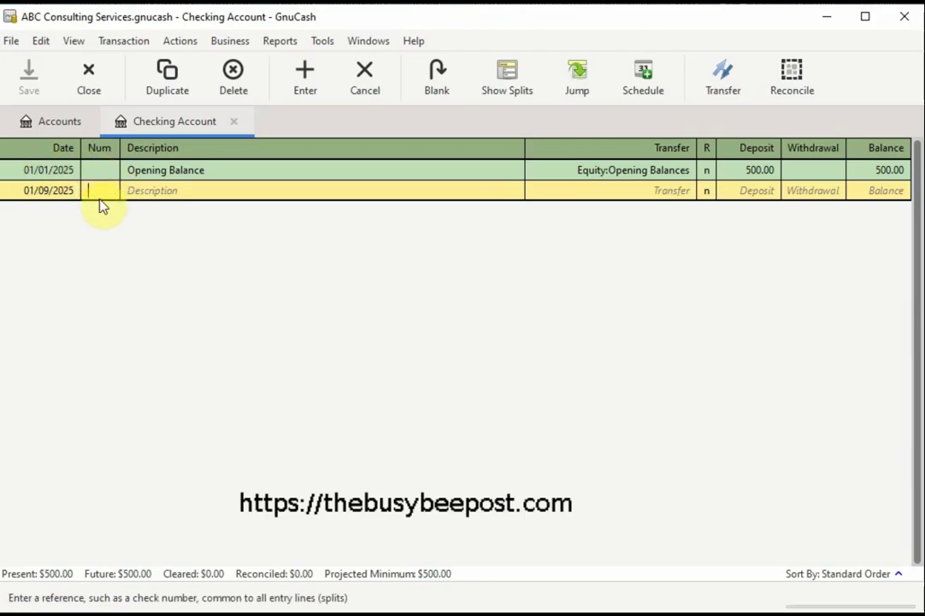
pyautogui.click(149, 192)
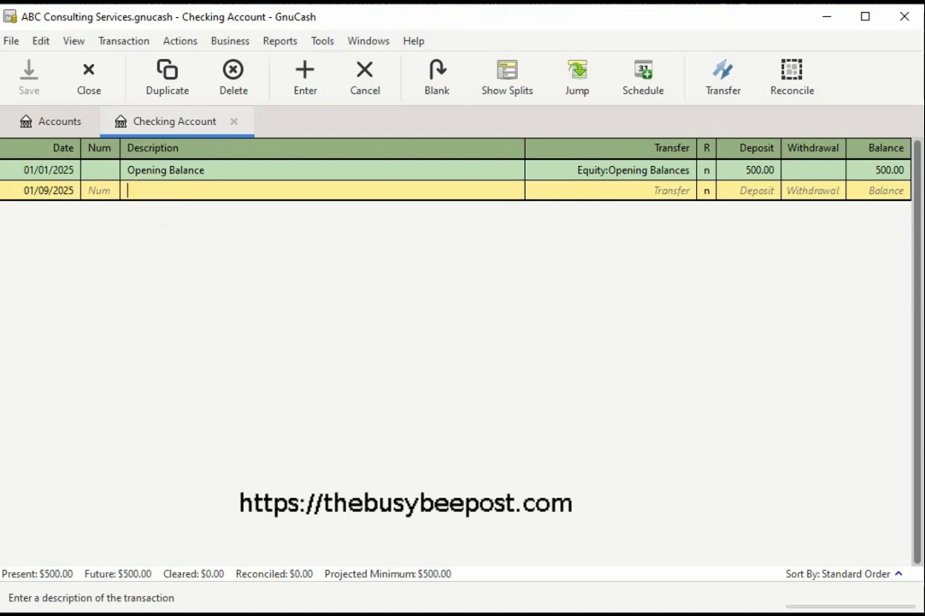
pyautogui.write('Ma')
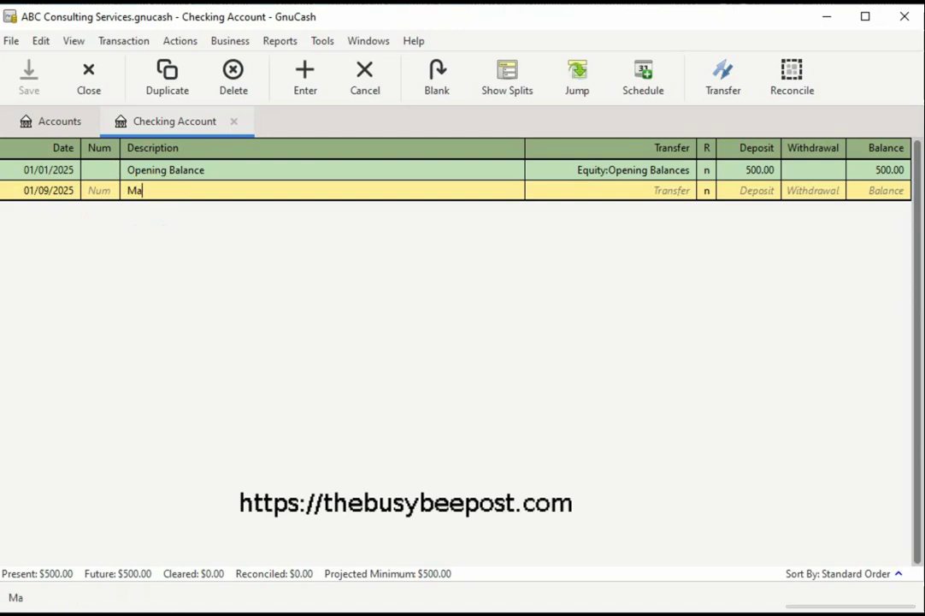
pyautogui.write('x Office ')
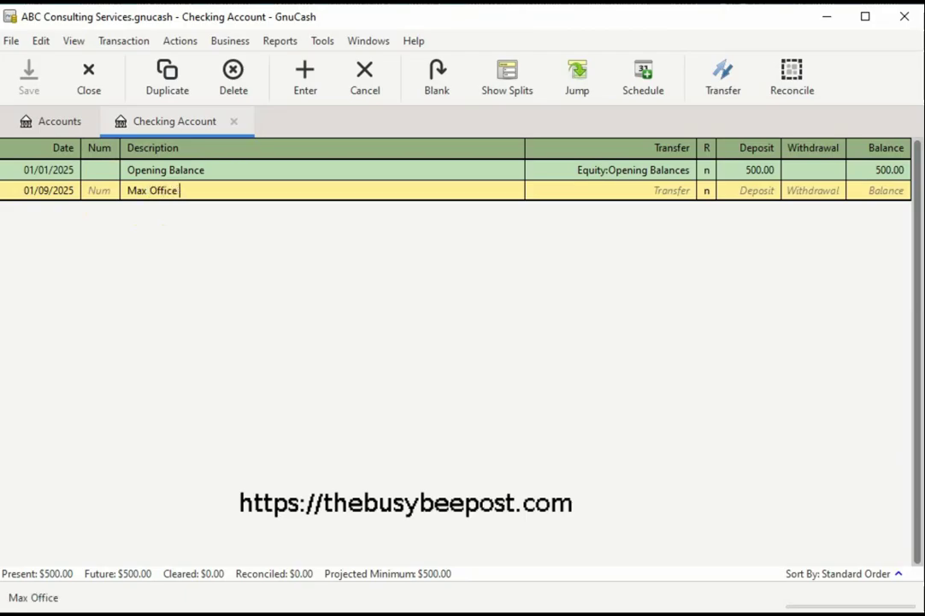
pyautogui.write('Supplies')
# Enter a 70.00 withdrawal and show the transaction's splits
pyautogui.click(641, 195)
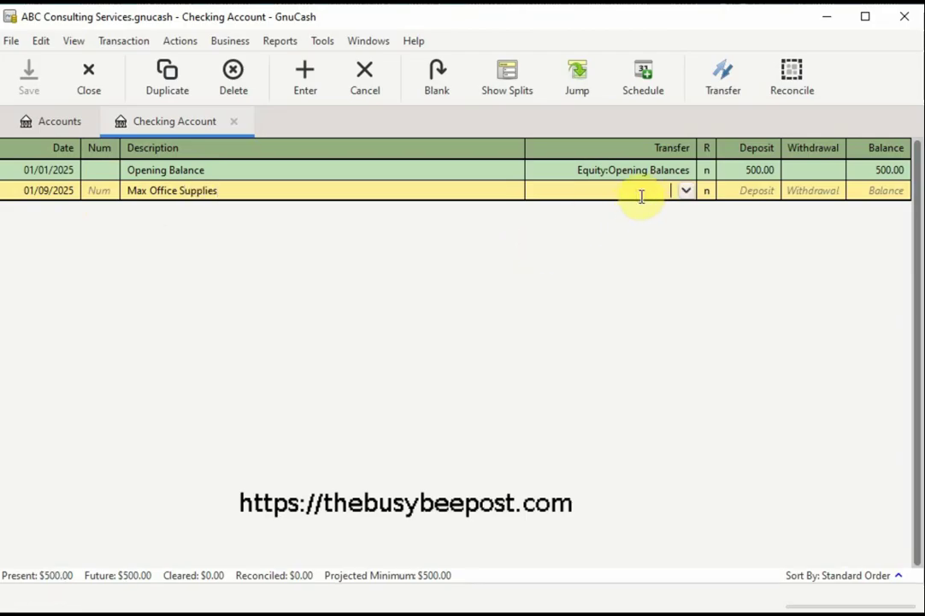
pyautogui.click(804, 191)
pyautogui.write('70.00')
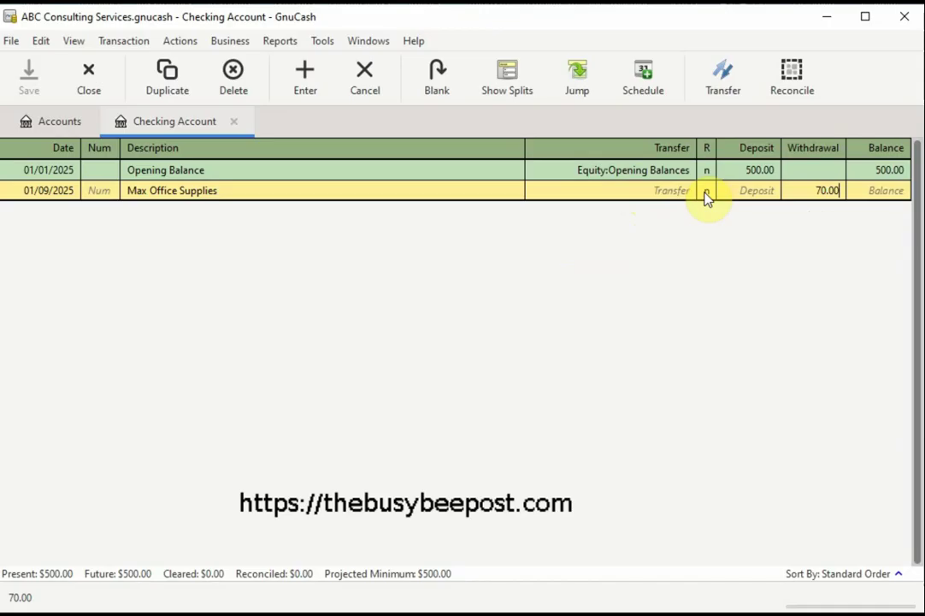
pyautogui.click(503, 98)
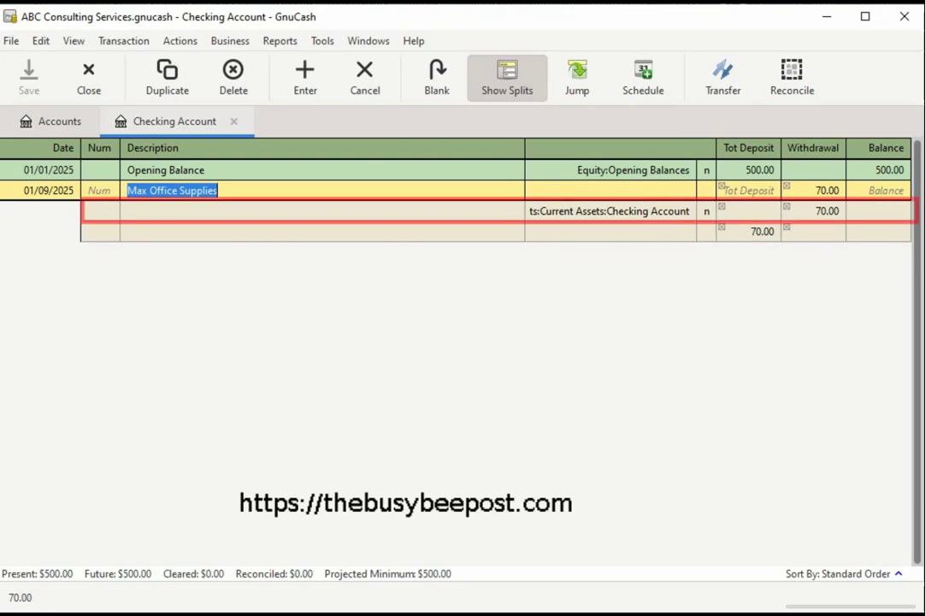
# Start editing the empty split line beneath the Checking Account split
pyautogui.click(340, 231)
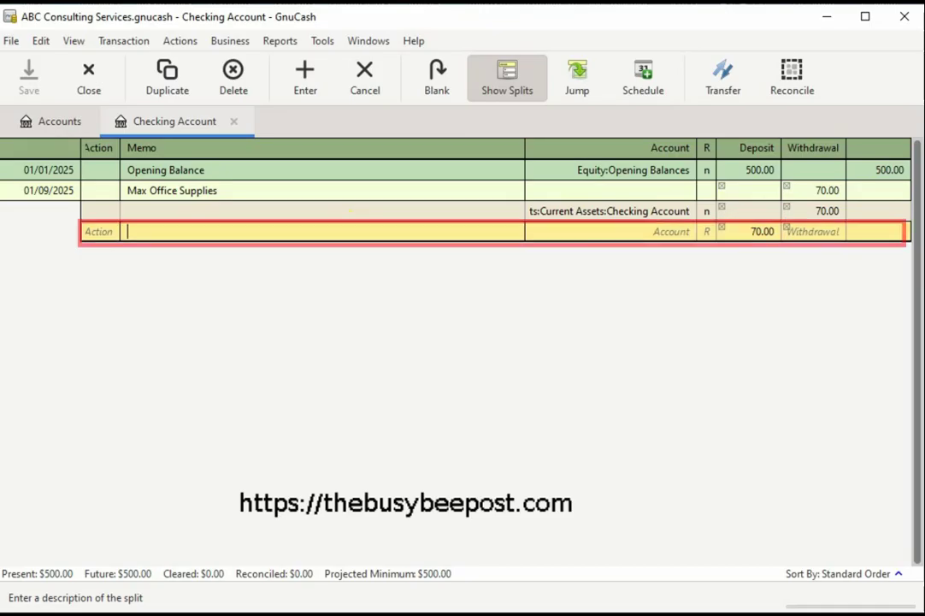
# Give the new split the memo '3 Cartons Of Copy Paper', leaving the action blank
pyautogui.click(110, 240)
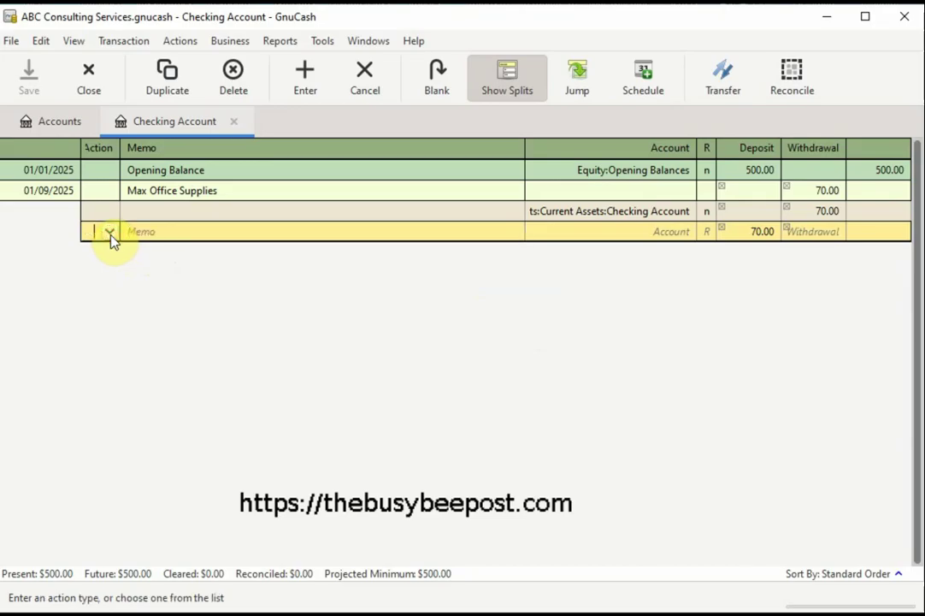
pyautogui.click(109, 236)
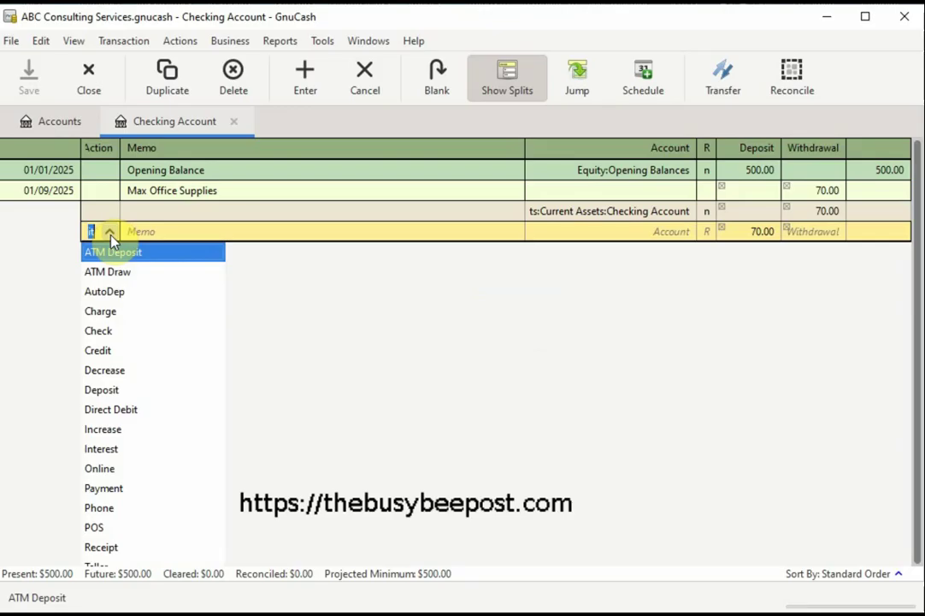
pyautogui.click(110, 236)
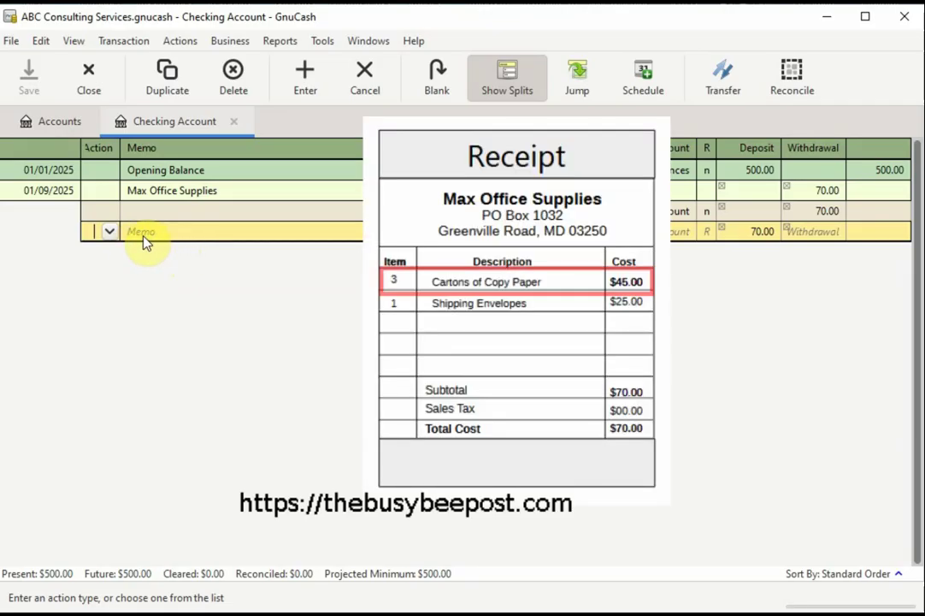
pyautogui.click(143, 237)
pyautogui.write('3 Cartons Of Copy Paper')
pyautogui.press('Tab')
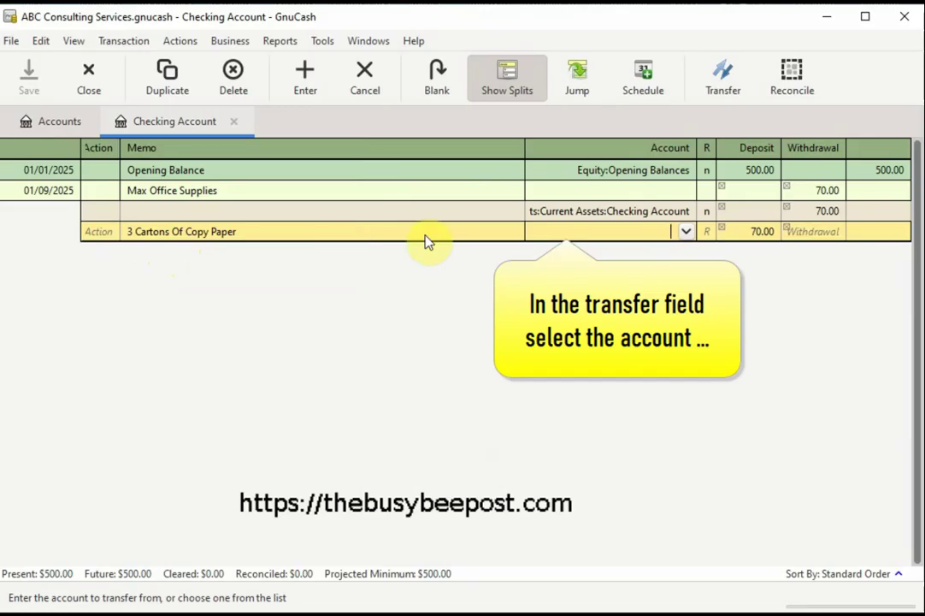
# Assign the copy-paper split to Expenses:Office Supplies and change its amount to 45.00
pyautogui.click(685, 232)
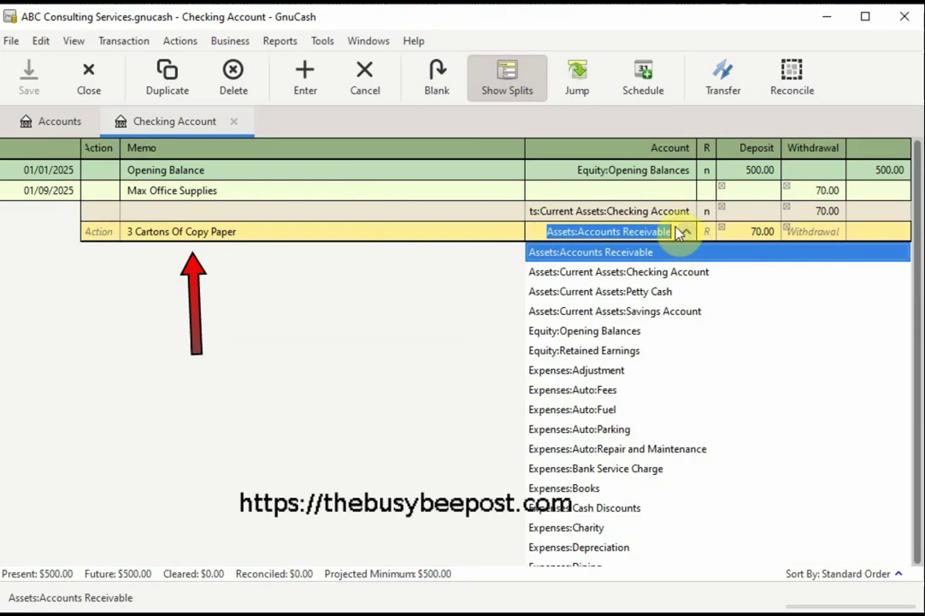
pyautogui.write('Off')
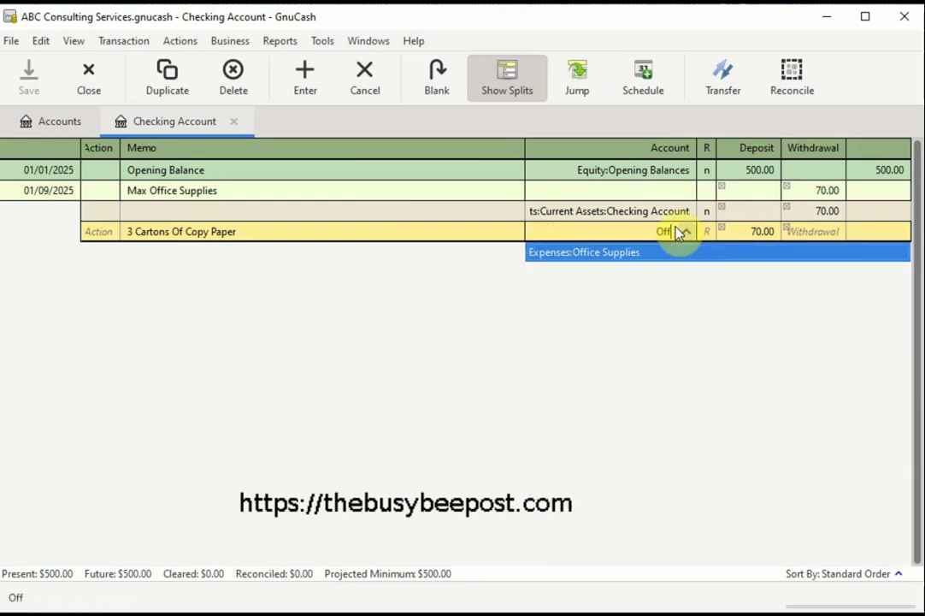
pyautogui.click(622, 253)
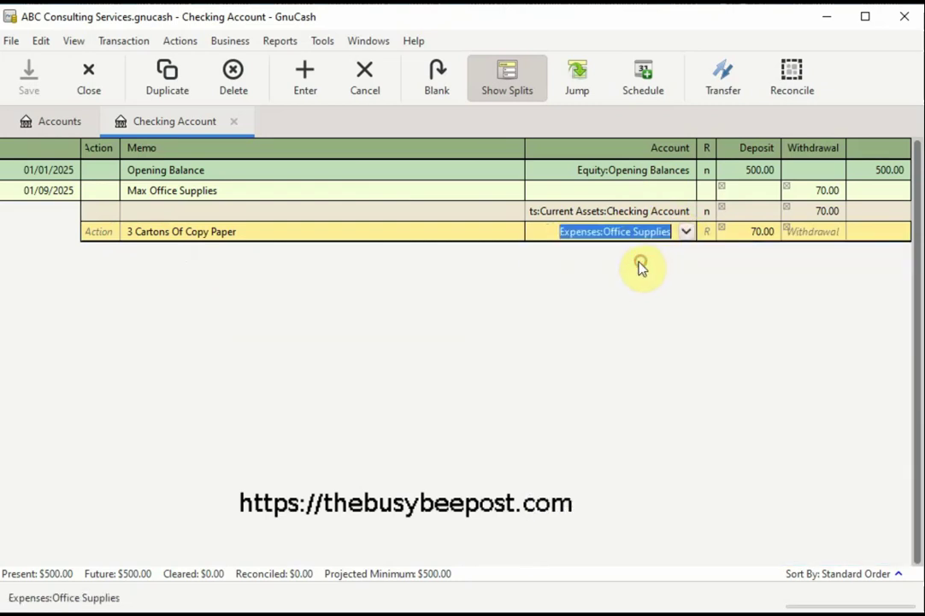
pyautogui.click(558, 232)
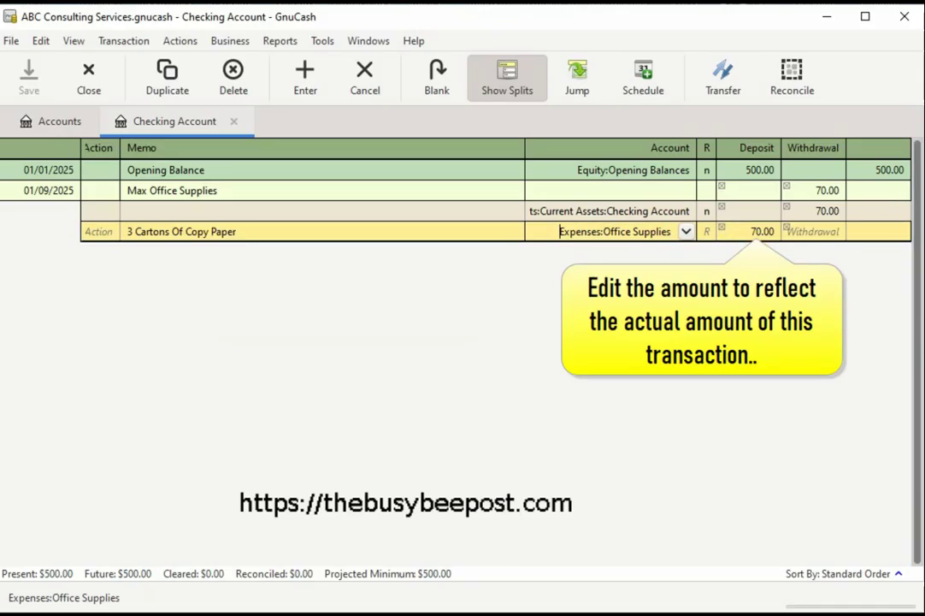
pyautogui.moveTo(739, 232); pyautogui.dragTo(781, 233)
pyautogui.write('45.00')
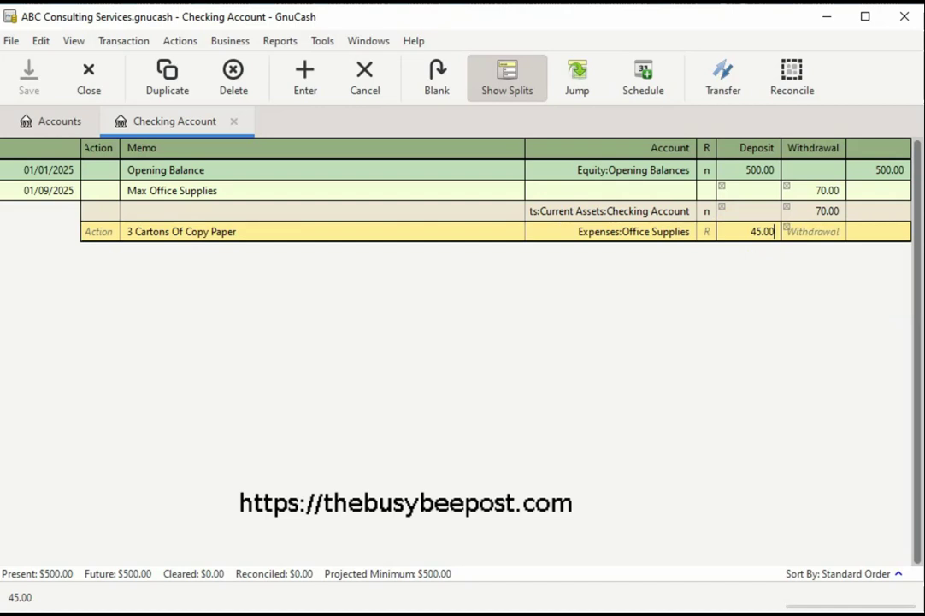
pyautogui.press('Tab')
pyautogui.press('Tab')
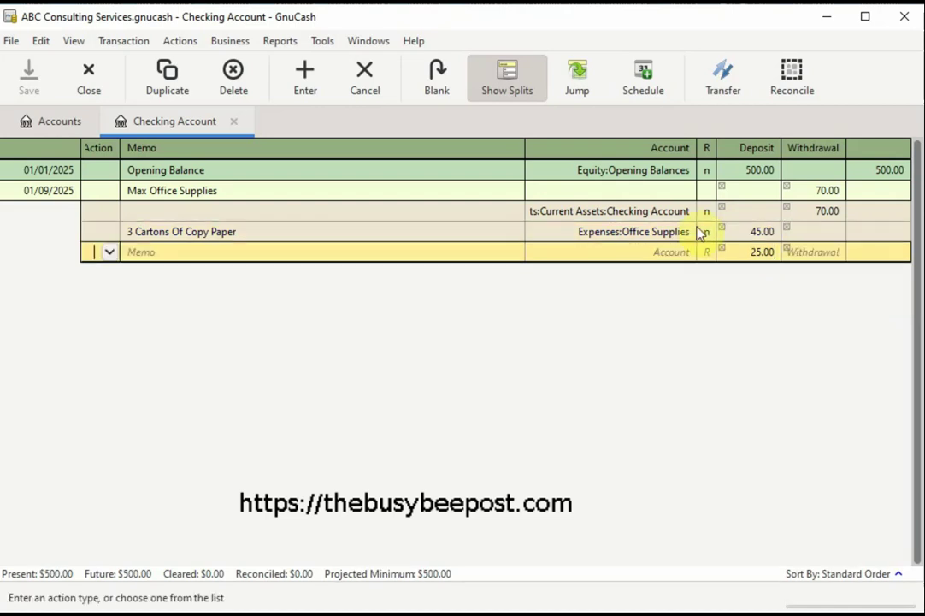
# Add a 'Shipping Envelopes' split to Expenses:Postage and Delivery and record the transaction
pyautogui.click(143, 250)
pyautogui.write('S')
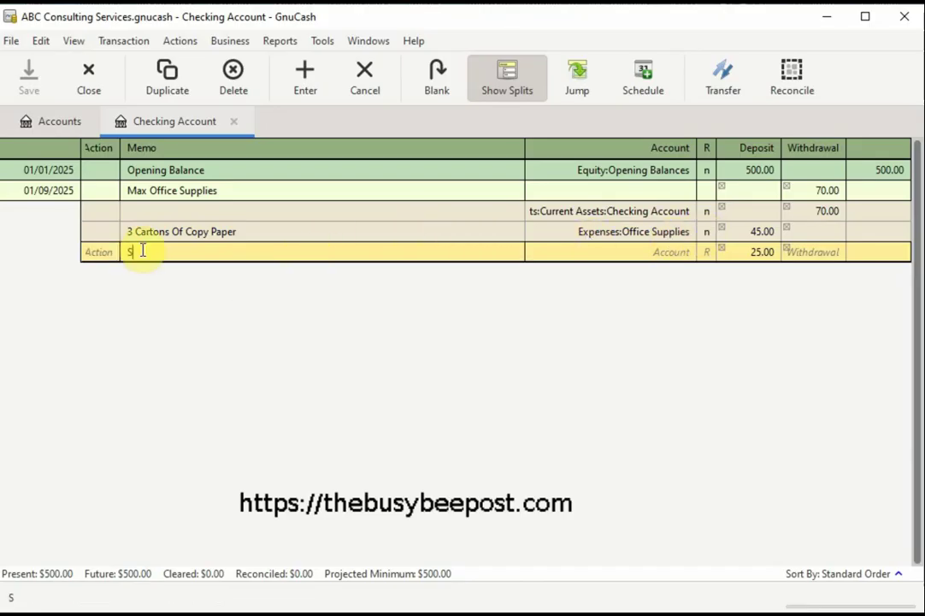
pyautogui.write('hi')
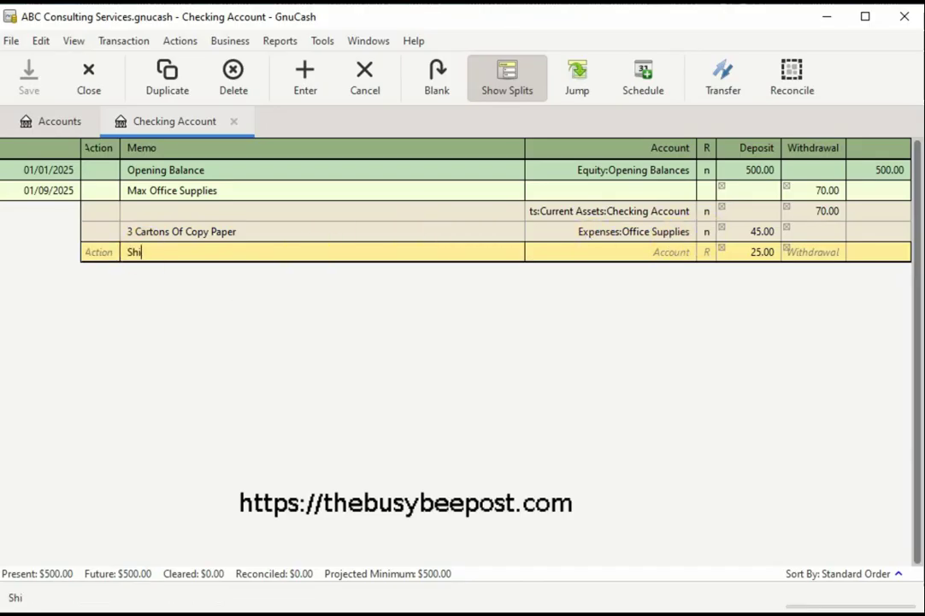
pyautogui.write('pping Envelopes')
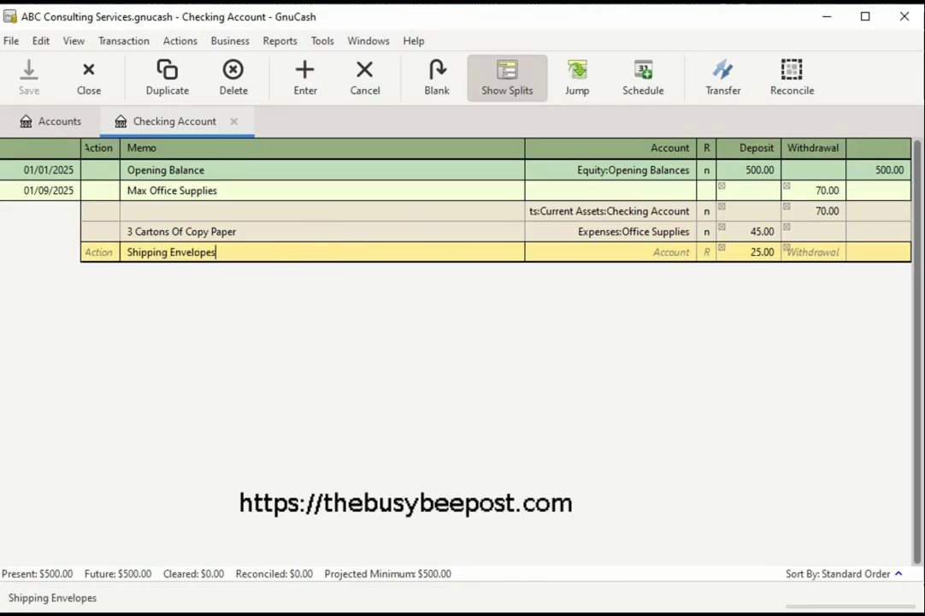
pyautogui.click(684, 252)
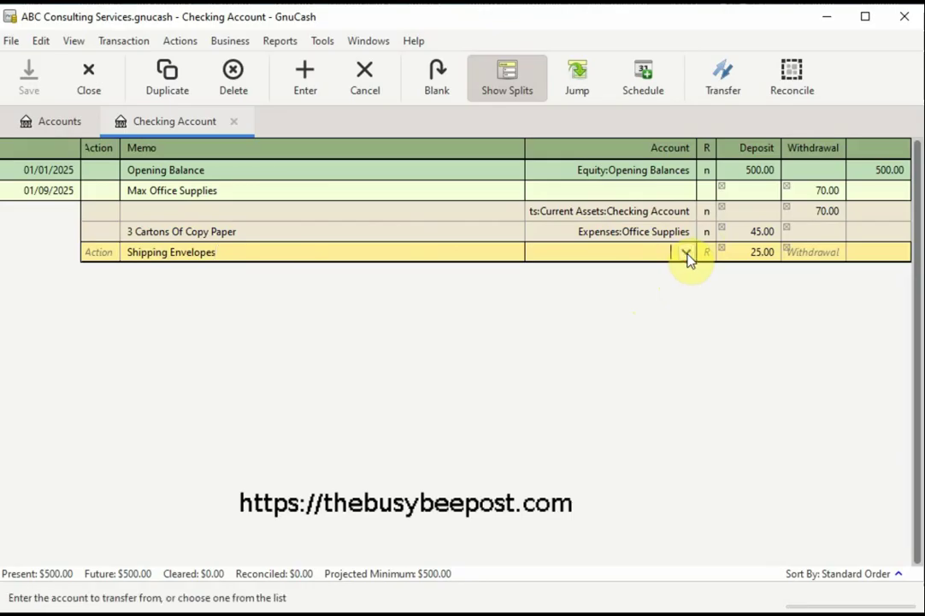
pyautogui.write('pos')
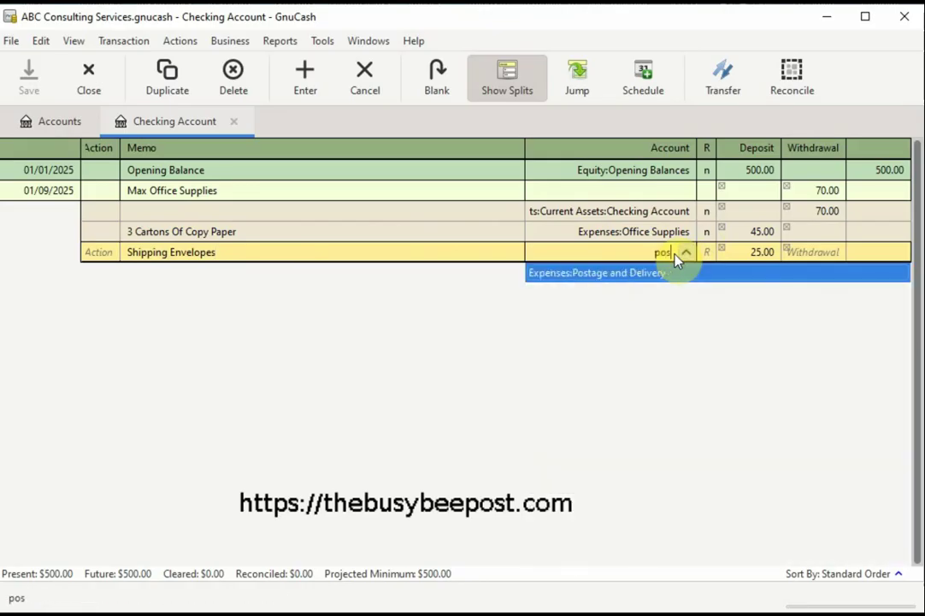
pyautogui.click(626, 272)
pyautogui.click(560, 253)
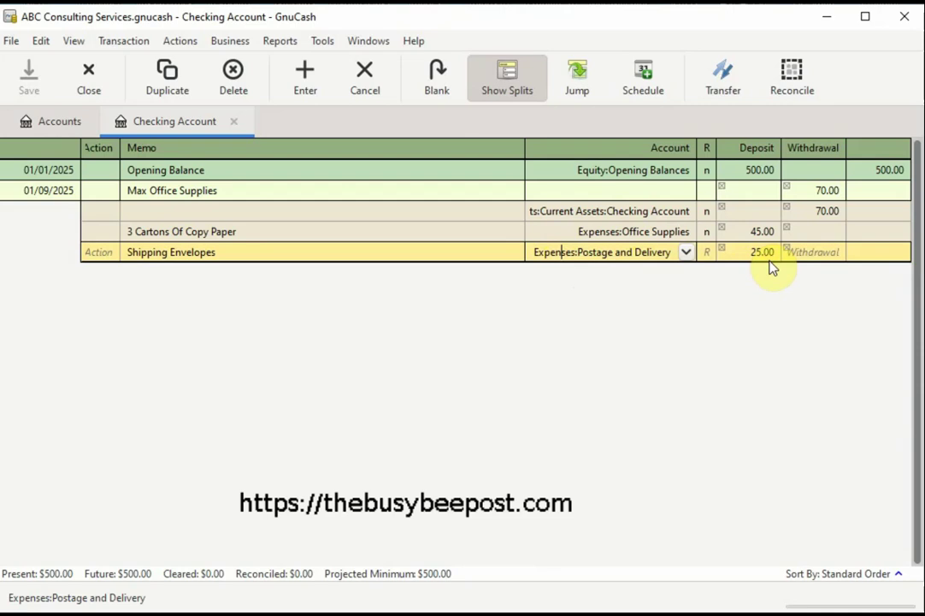
pyautogui.click(311, 100)
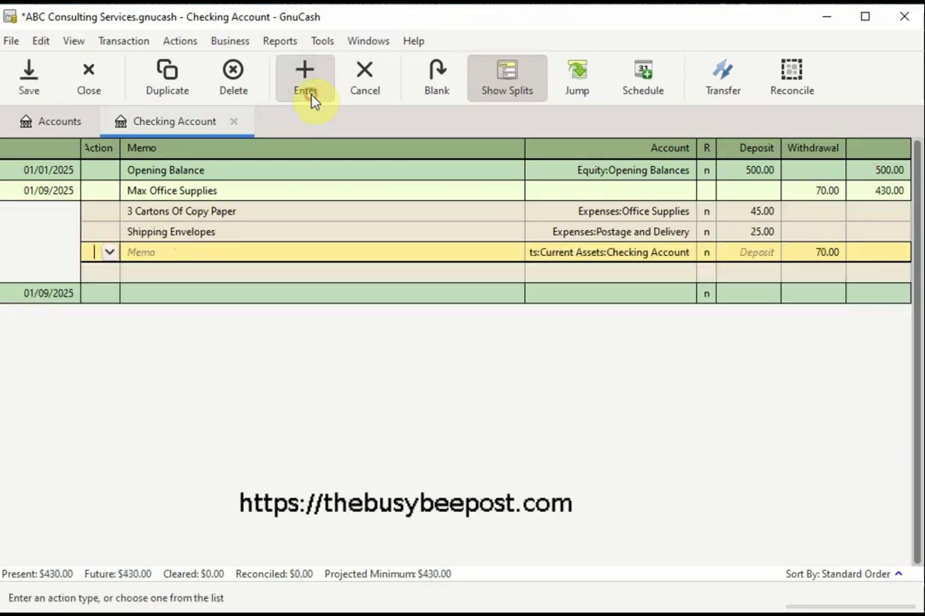
# Save the book and turn Show Splits off so the withdrawal shows as one Split Transaction line
pyautogui.click(32, 86)
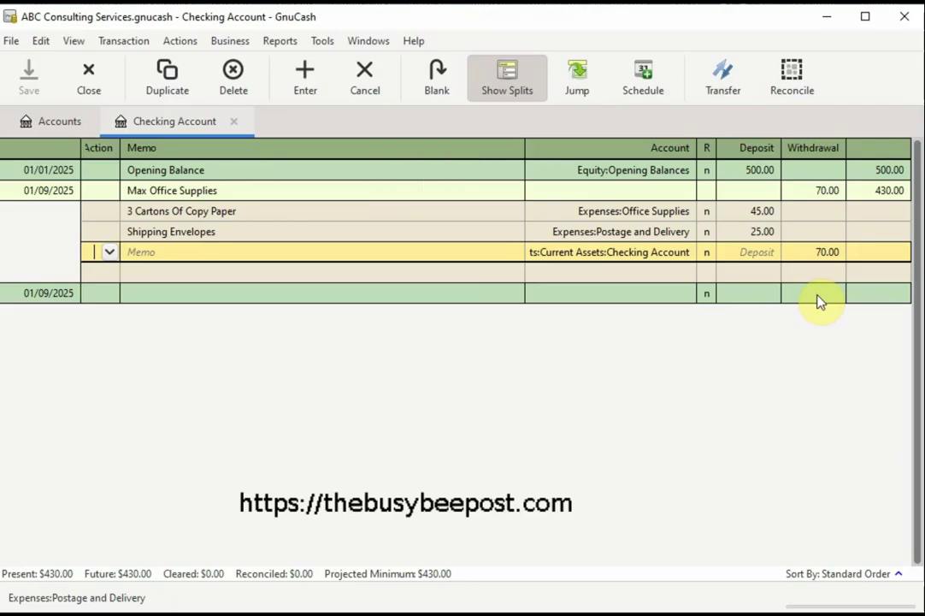
pyautogui.click(496, 93)
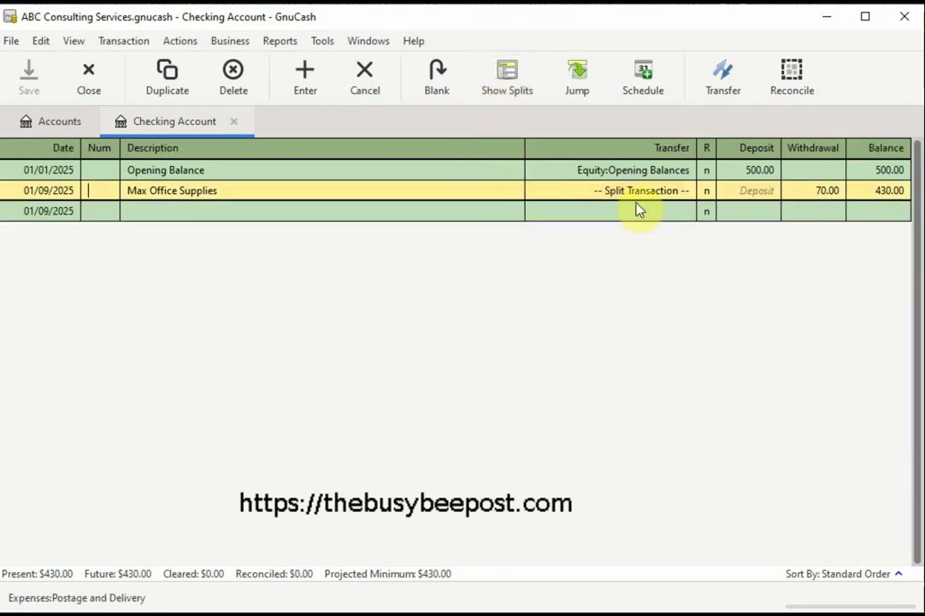
pyautogui.click(507, 96)
pyautogui.click(507, 96)
pyautogui.click(291, 248)
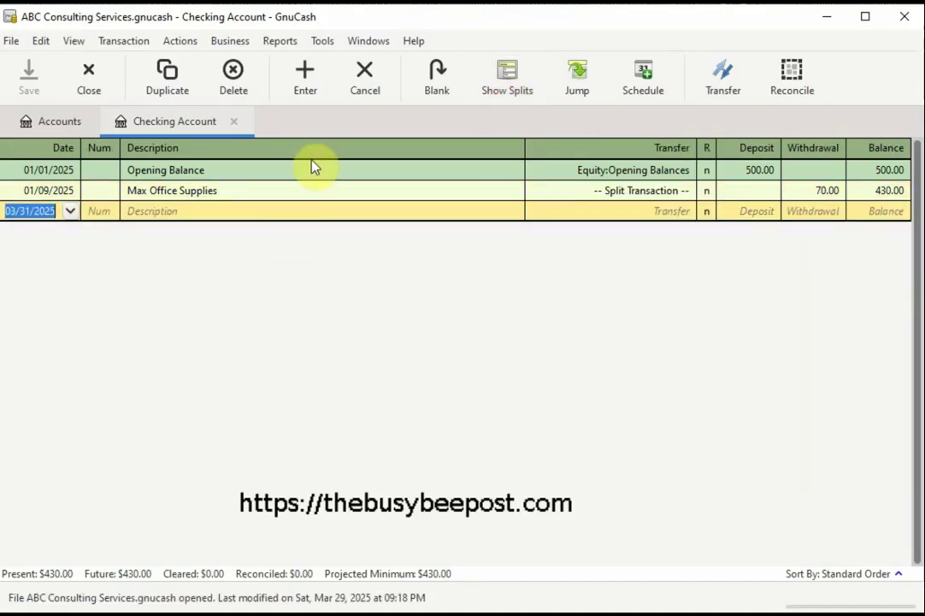
# Close the Checking Account register and expand Assets, Current Assets and Expenses in the account tree
pyautogui.click(233, 120)
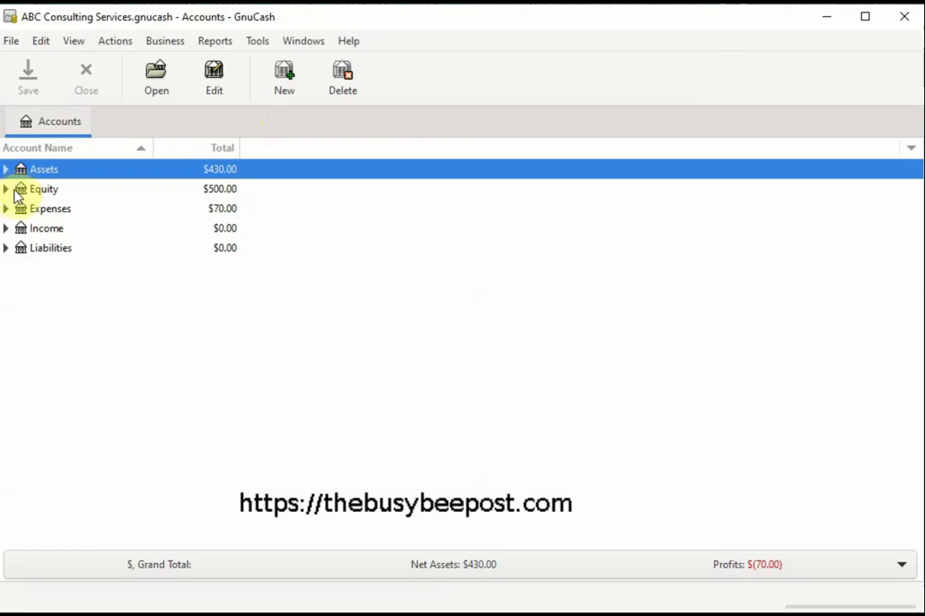
pyautogui.click(6, 171)
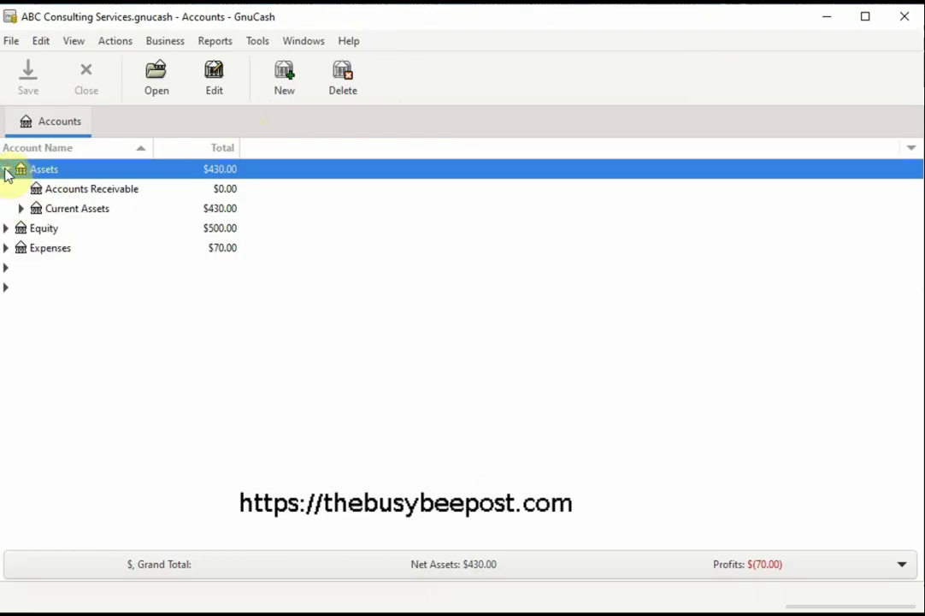
pyautogui.click(20, 208)
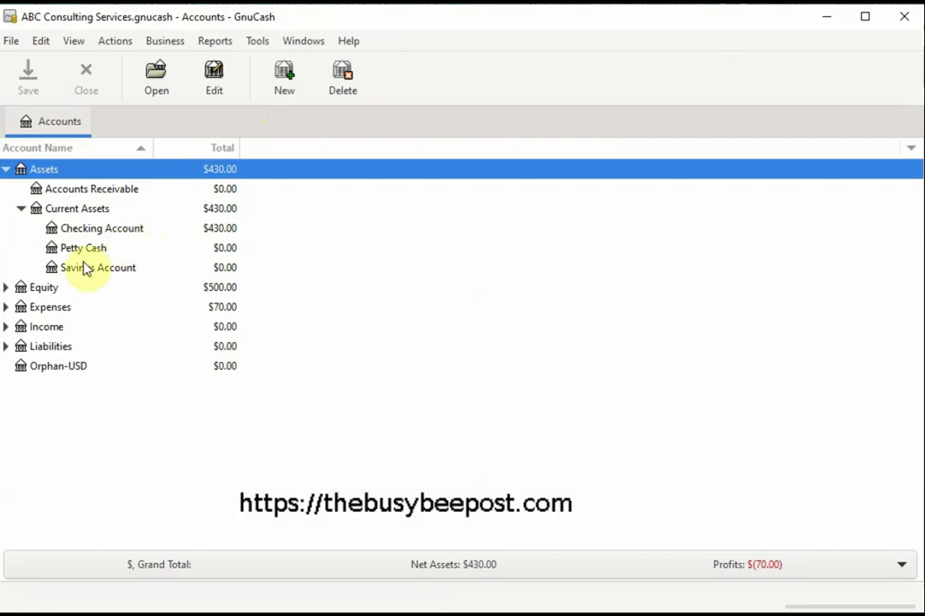
pyautogui.click(7, 306)
pyautogui.scroll(-5, 238, 297)
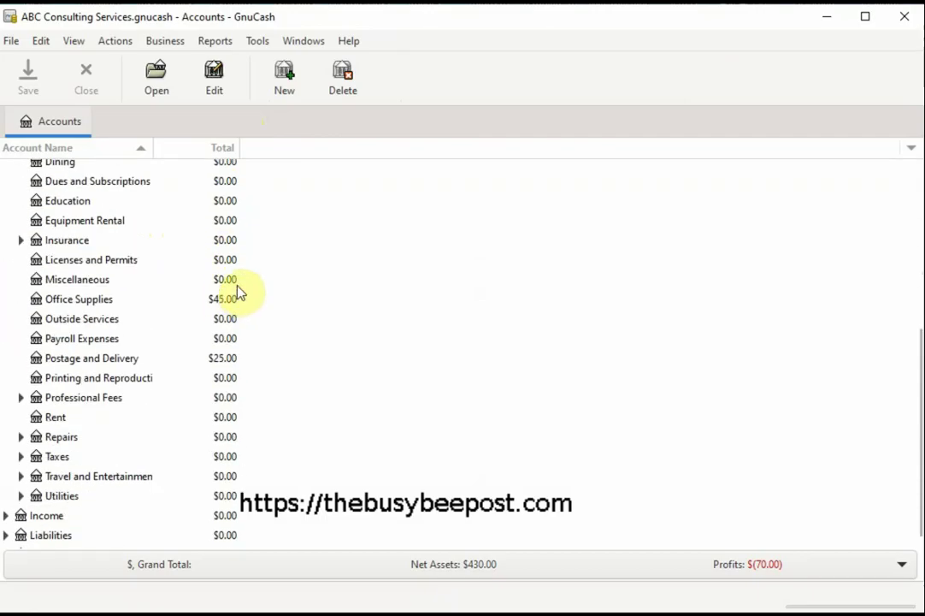
pyautogui.scroll(-1, 240, 290)
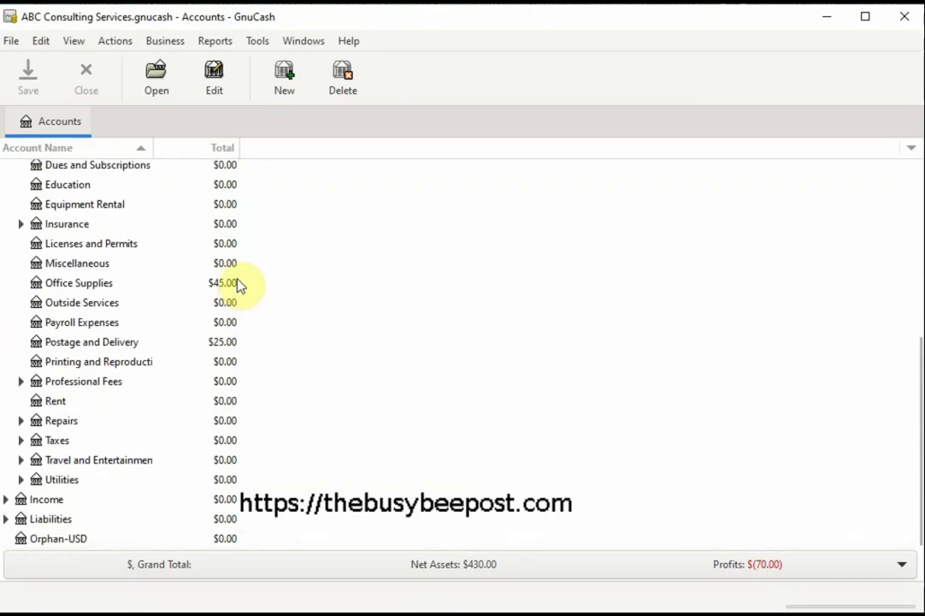